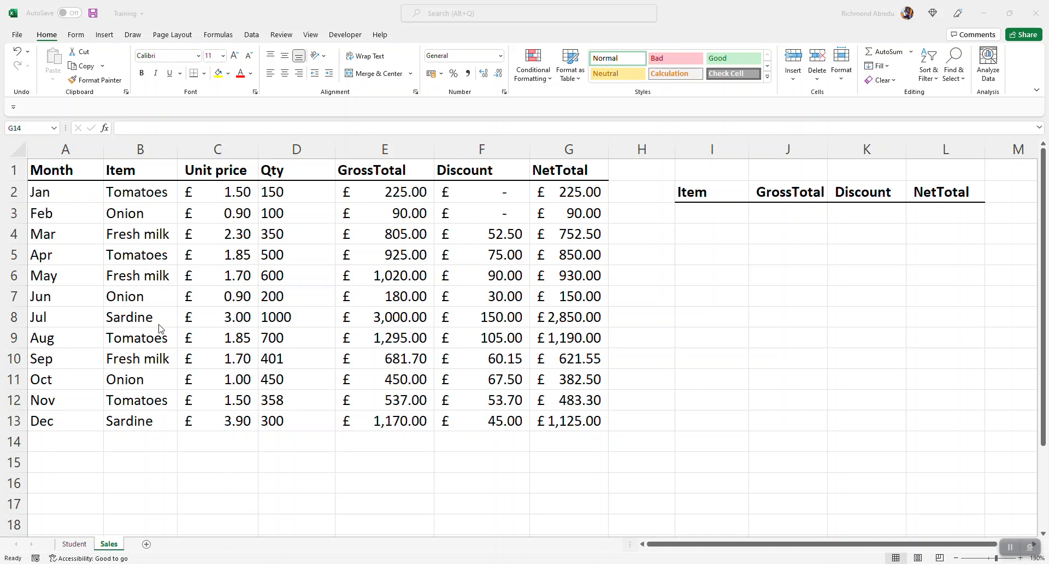
- Copy the item names in B2:B13 into the summary table's Item column starting at I3
{"action": "left_click_drag", "start_coordinate": [132, 176], "coordinate": [130, 421]}
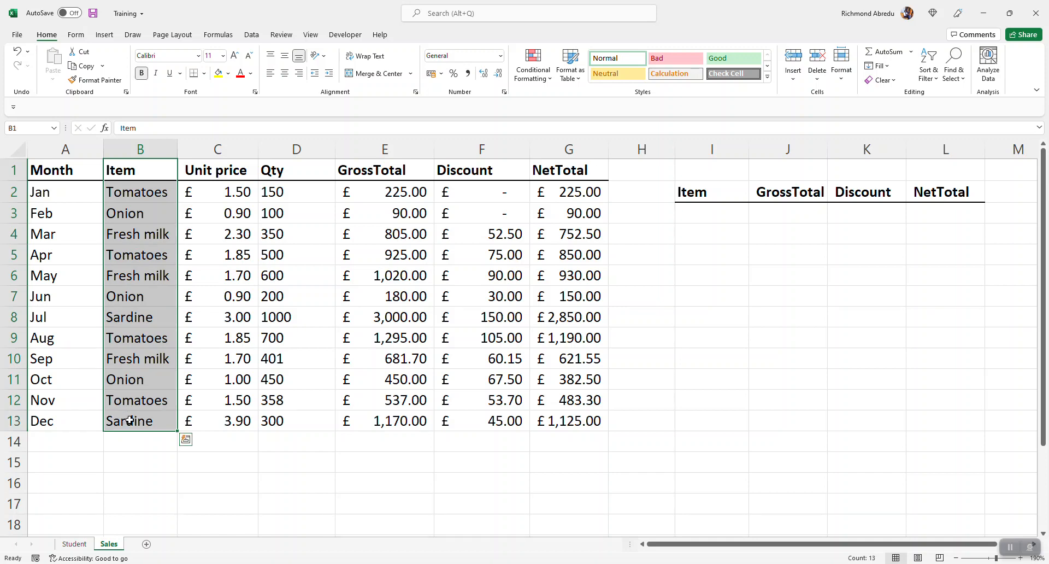
{"action": "left_click", "coordinate": [721, 215]}
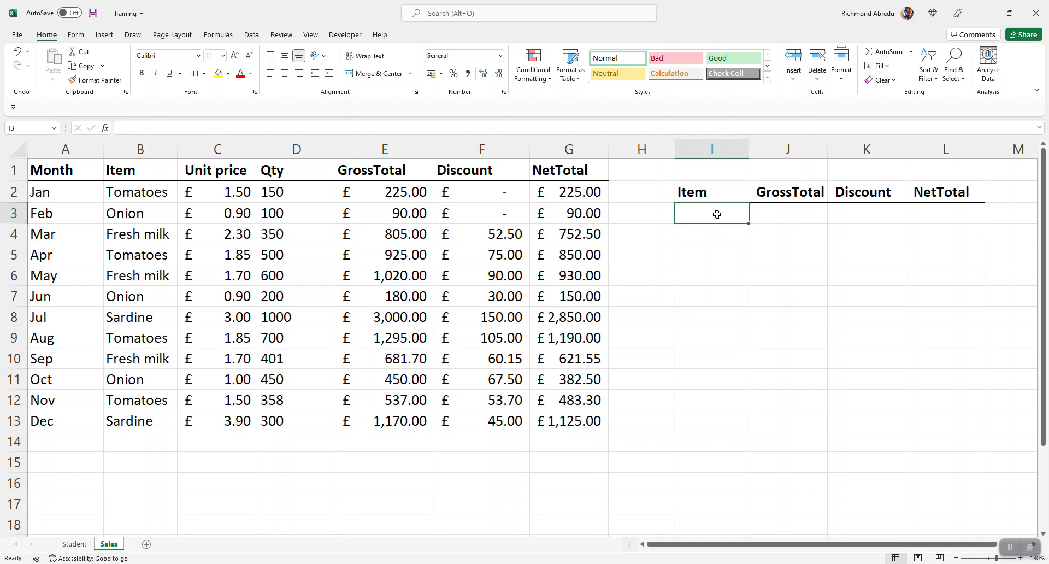
{"action": "left_click", "coordinate": [143, 193]}
{"action": "left_click_drag", "start_coordinate": [143, 192], "coordinate": [129, 379]}
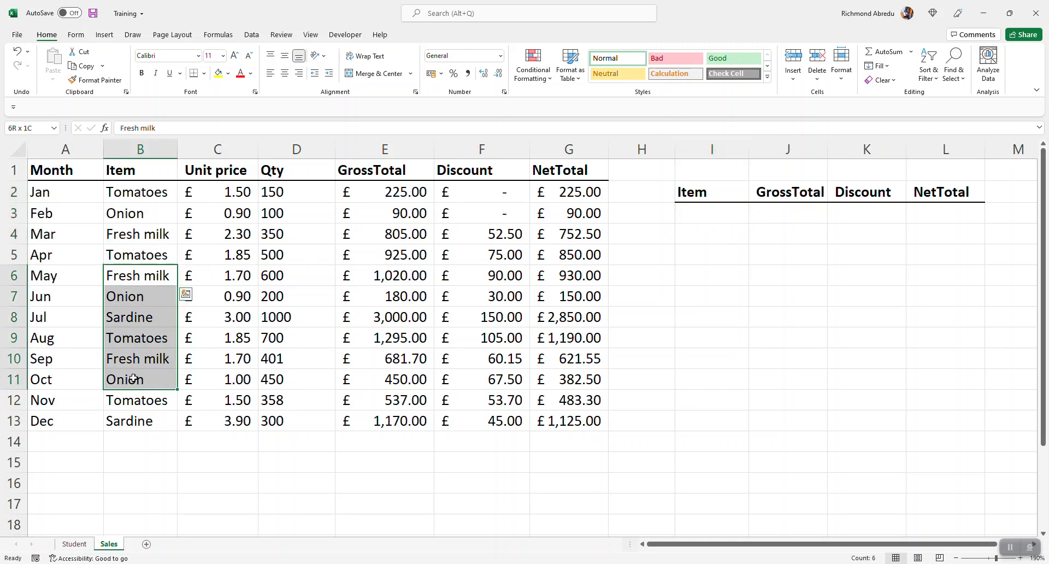
{"action": "left_click_drag", "start_coordinate": [137, 192], "coordinate": [131, 418]}
{"action": "key", "text": "ctrl+c"}
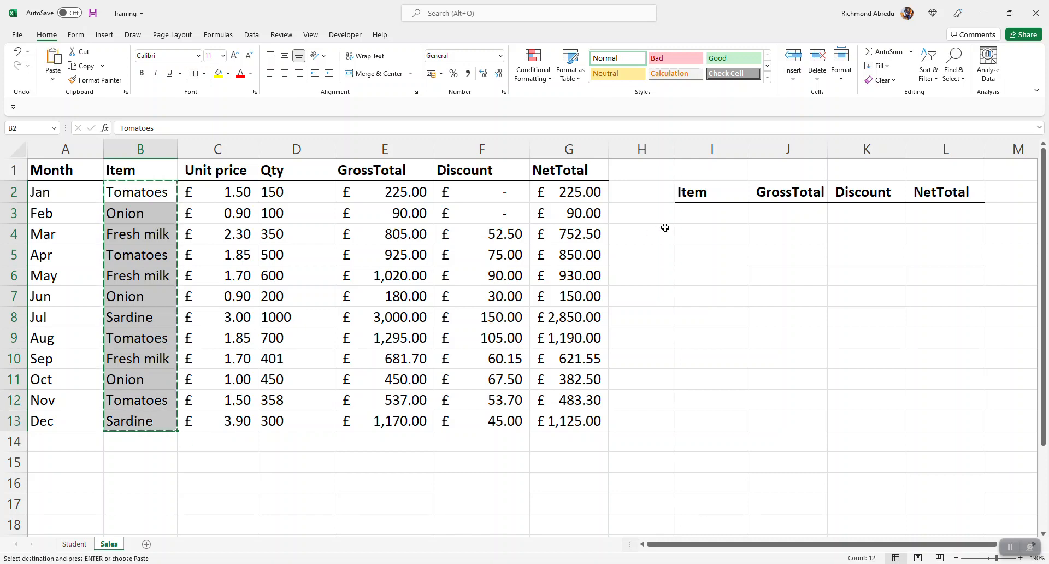
{"action": "left_click", "coordinate": [715, 216]}
{"action": "key", "text": "ctrl+v"}
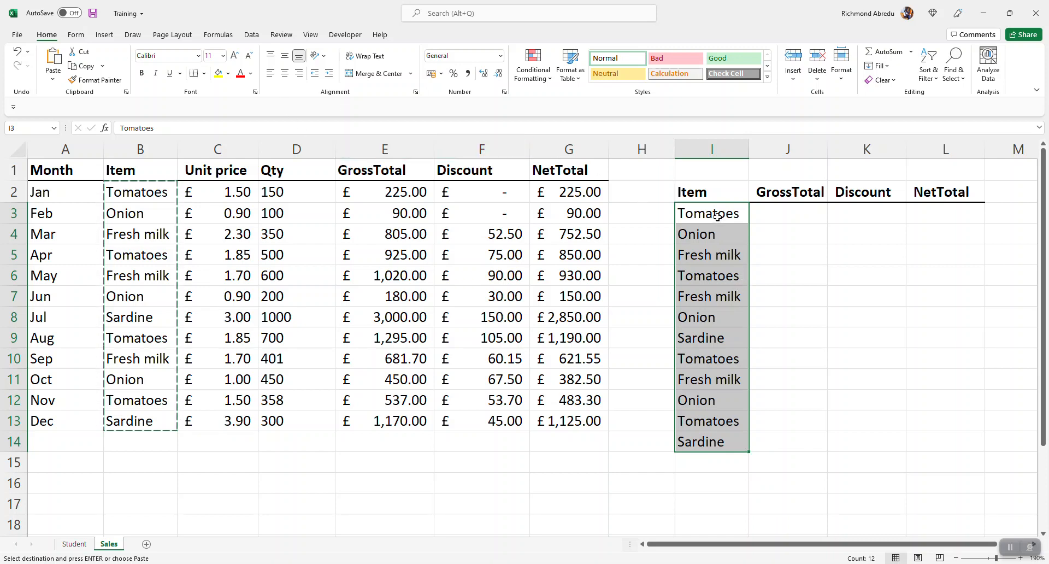
- Remove the duplicate item names from the pasted list in I3:I14, continuing with the current selection only
{"action": "left_click", "coordinate": [252, 37]}
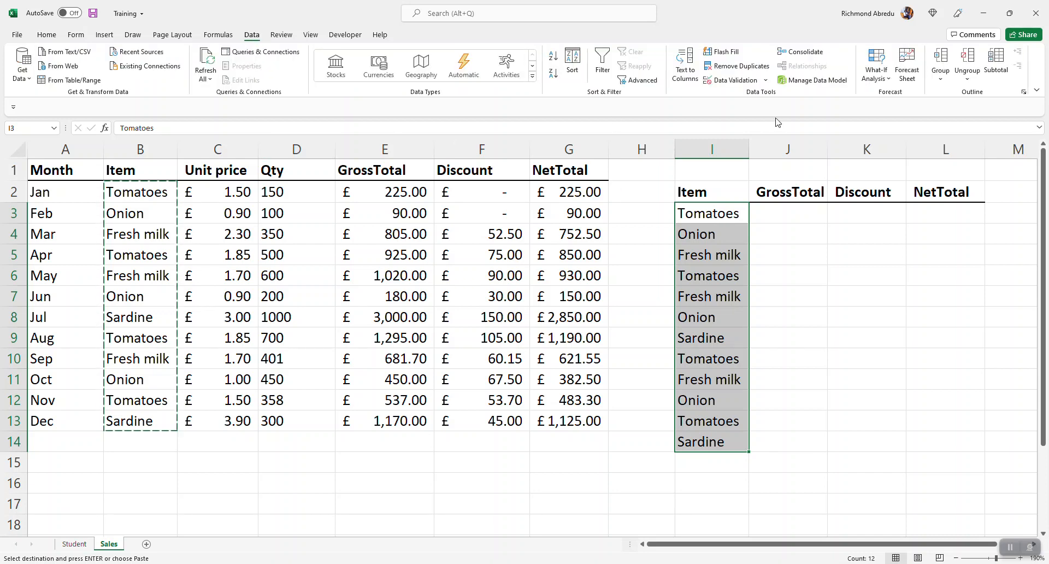
{"action": "left_click", "coordinate": [733, 70]}
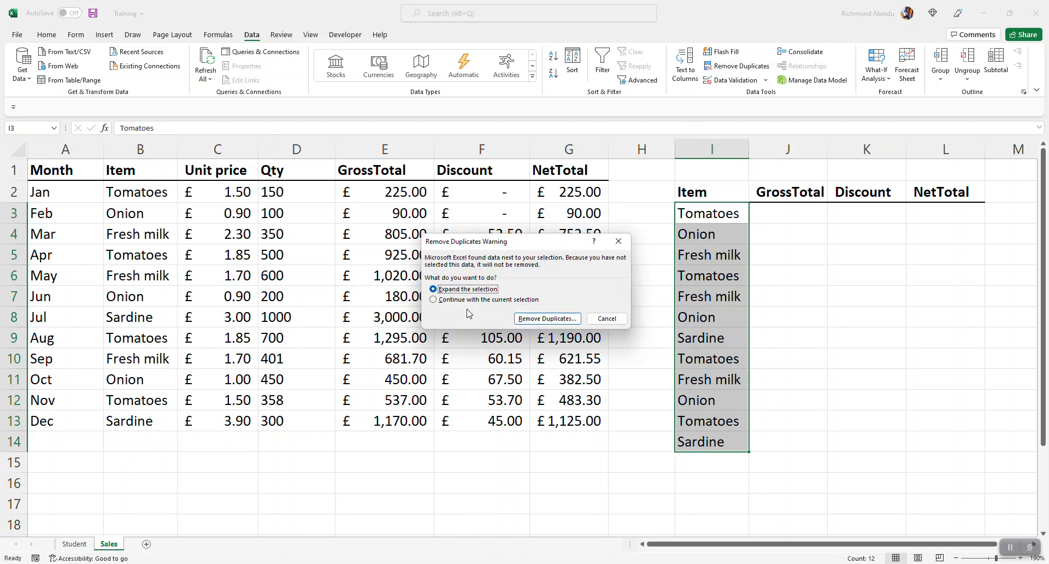
{"action": "left_click", "coordinate": [435, 300]}
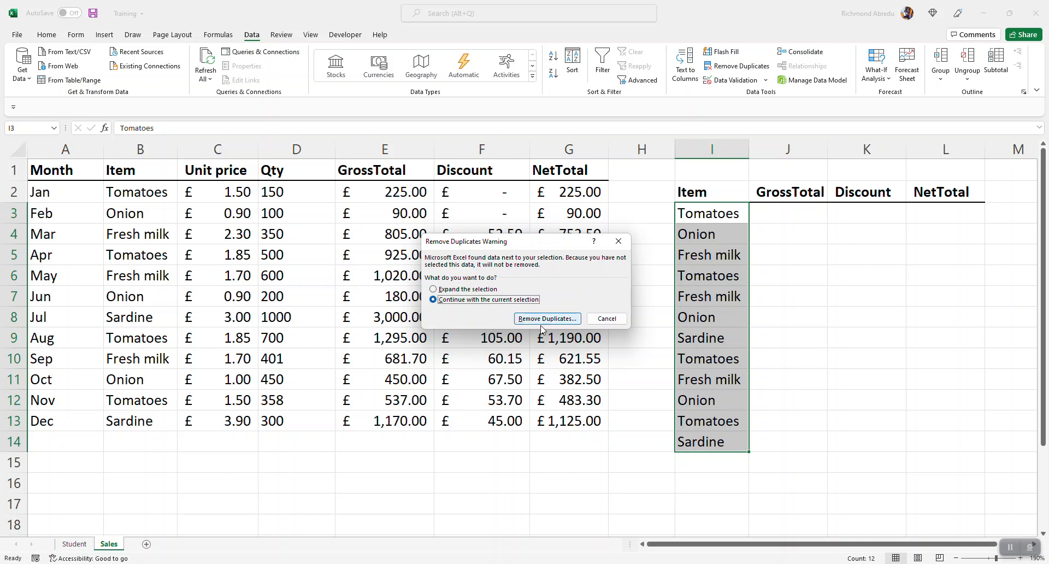
{"action": "left_click", "coordinate": [557, 324]}
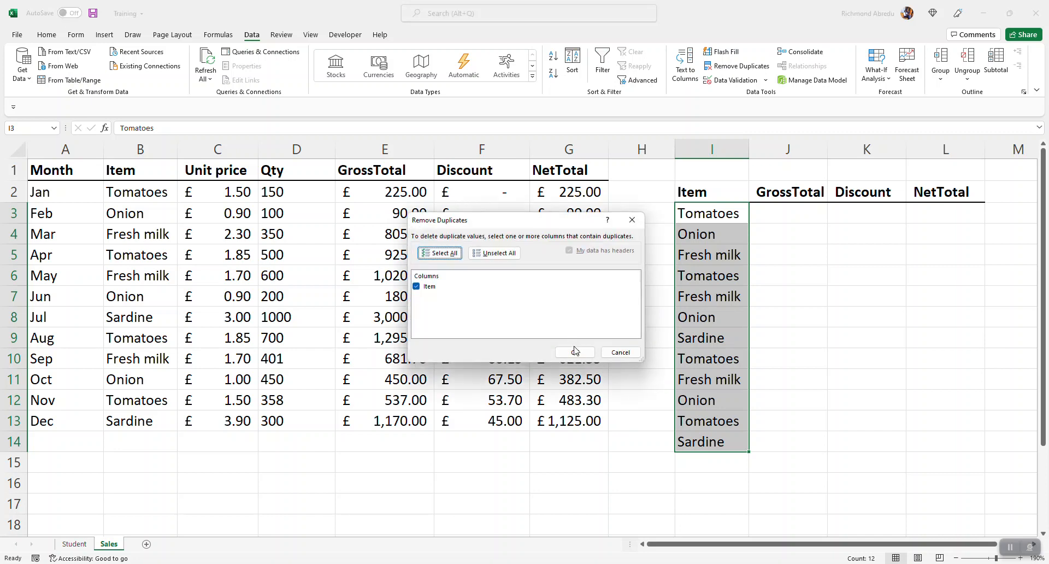
{"action": "left_click", "coordinate": [574, 349]}
{"action": "left_click", "coordinate": [527, 315]}
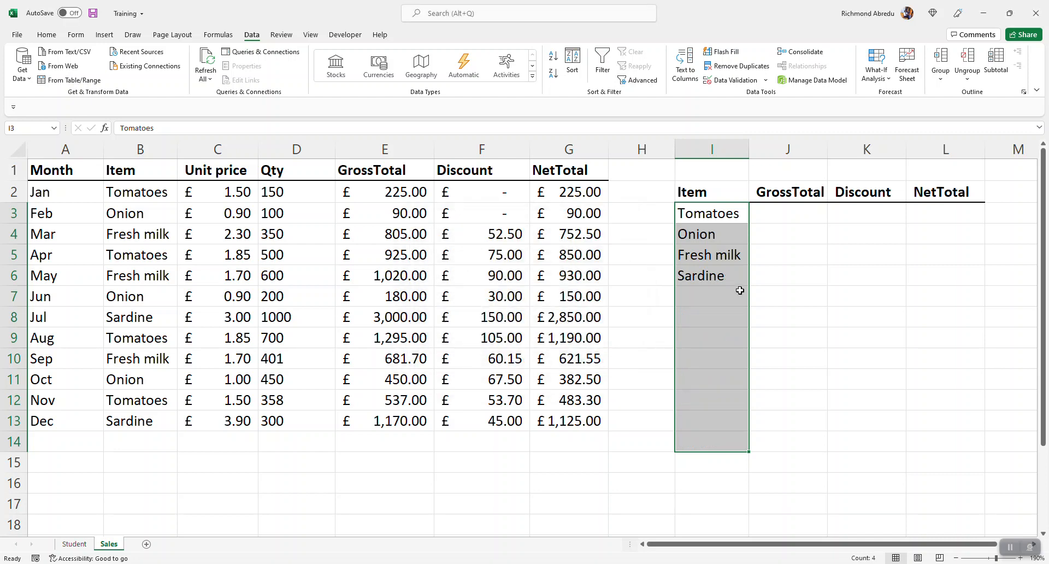
{"action": "left_click", "coordinate": [738, 292]}
{"action": "left_click_drag", "start_coordinate": [720, 221], "coordinate": [728, 275]}
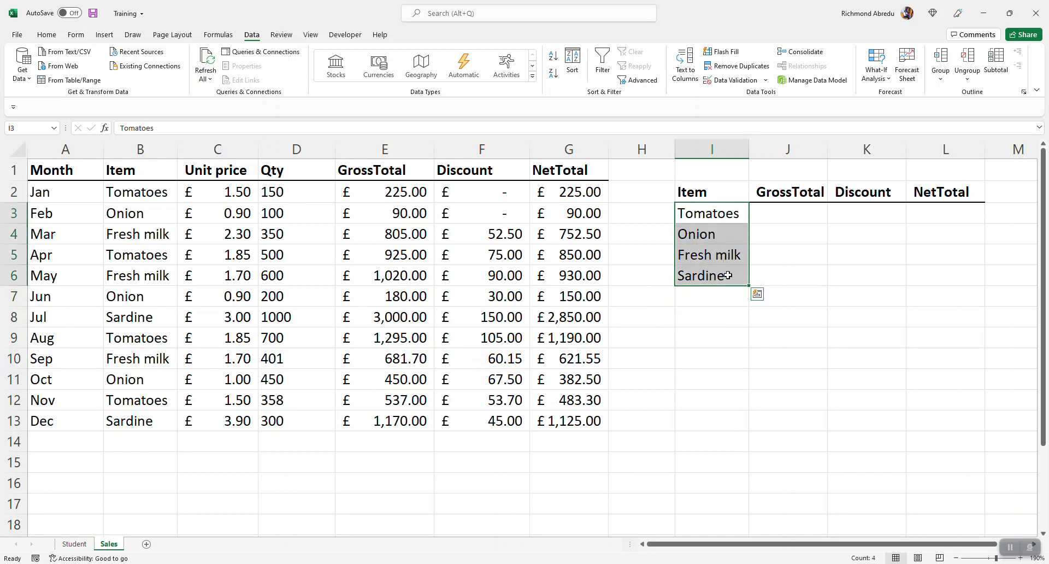
- Enter =SUMIF(B2:B13,I3,E2:E13) in J3 to total the GrossTotal for Tomatoes
{"action": "left_click", "coordinate": [771, 215]}
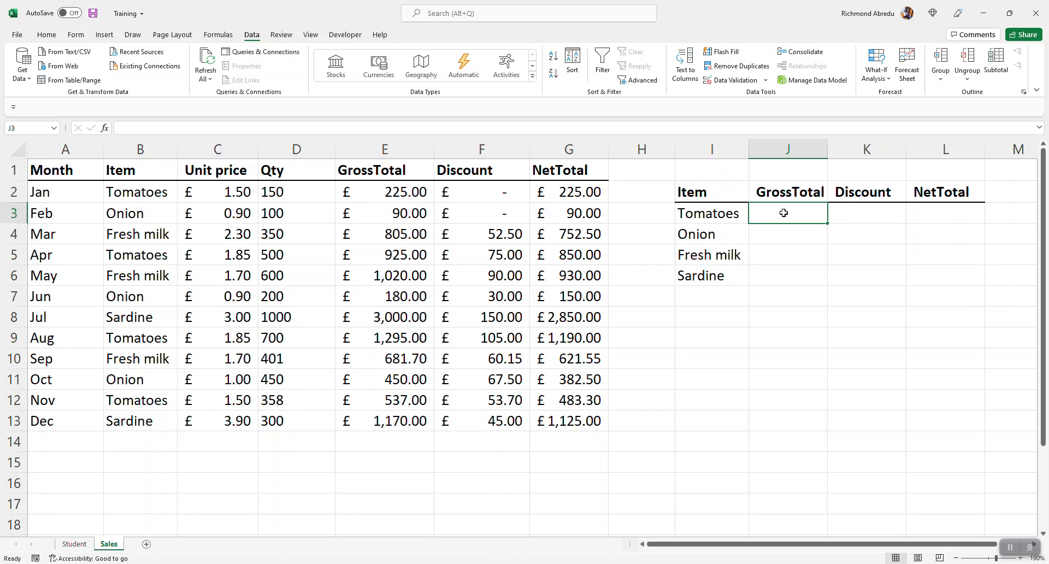
{"action": "type", "text": "=SU"}
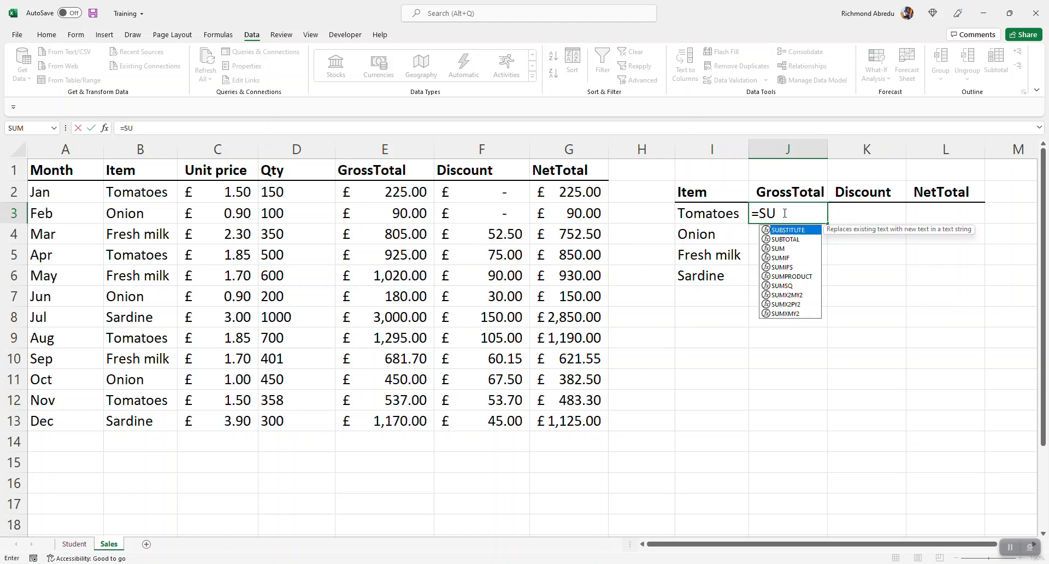
{"action": "type", "text": "MIF("}
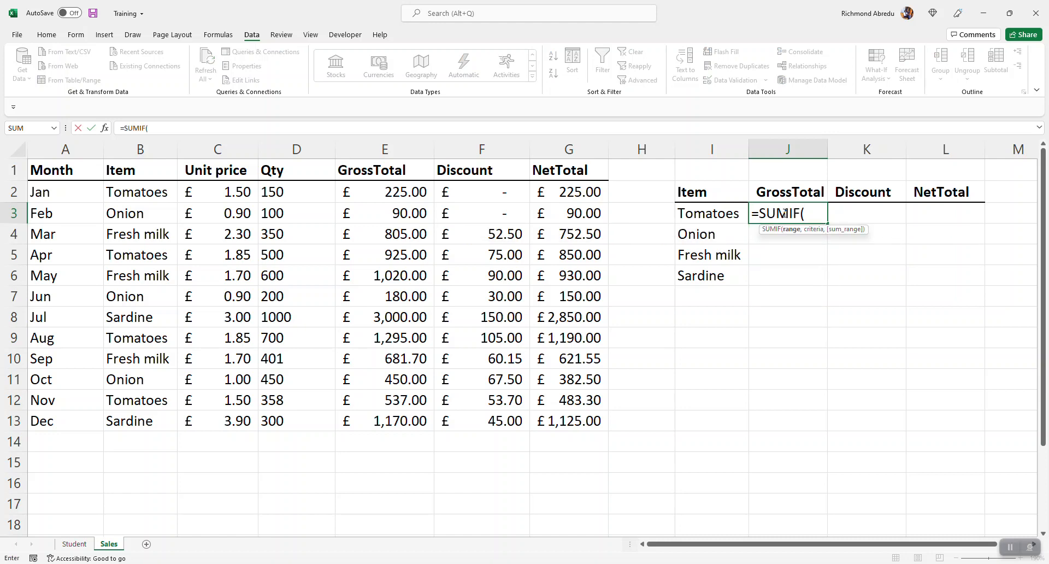
{"action": "left_click_drag", "start_coordinate": [810, 231], "coordinate": [840, 236]}
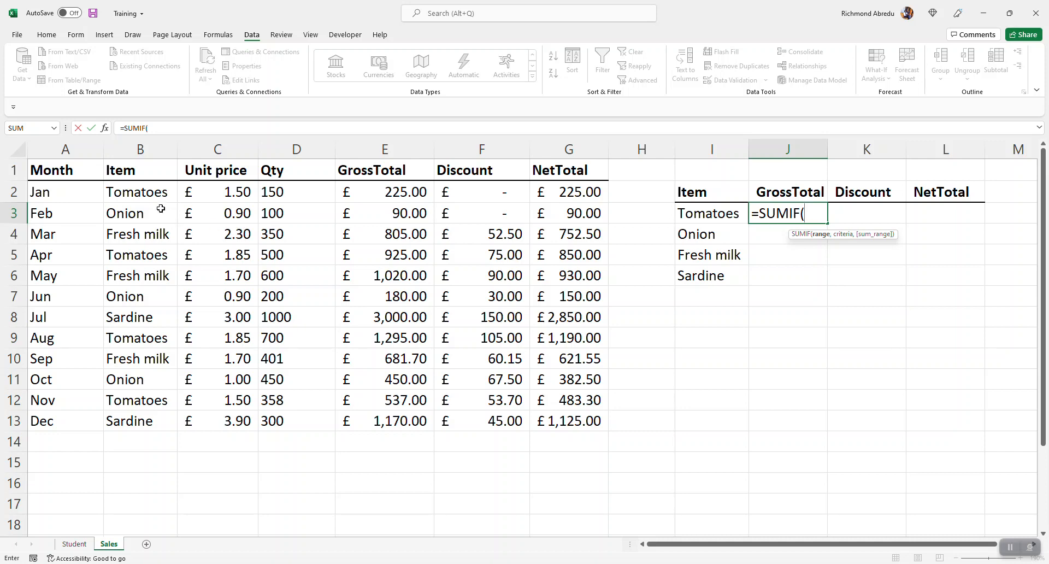
{"action": "left_click", "coordinate": [156, 190]}
{"action": "left_click_drag", "start_coordinate": [156, 190], "coordinate": [149, 377]}
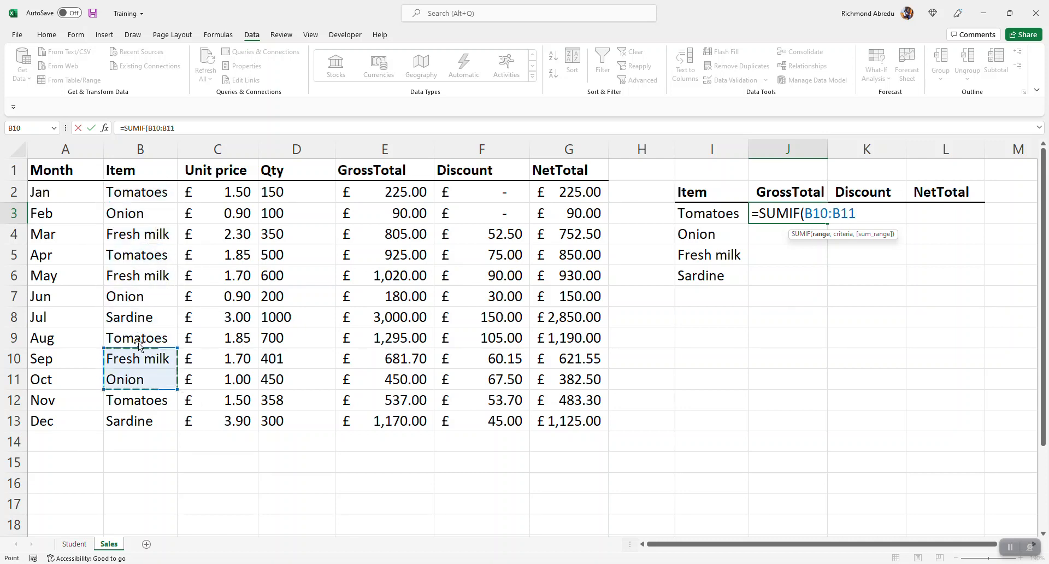
{"action": "left_click_drag", "start_coordinate": [147, 185], "coordinate": [140, 410]}
{"action": "type", "text": ","}
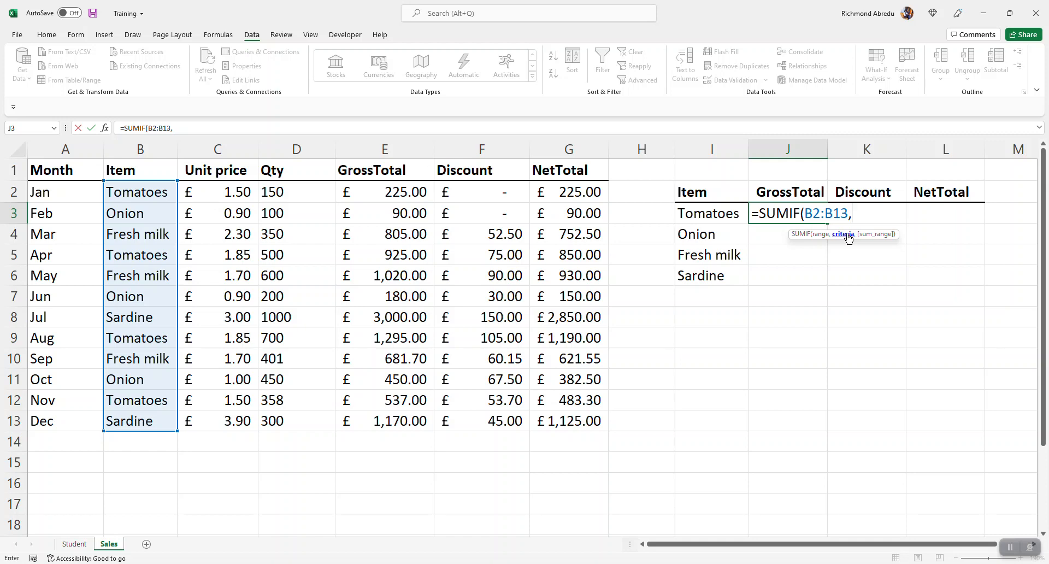
{"action": "left_click", "coordinate": [708, 216]}
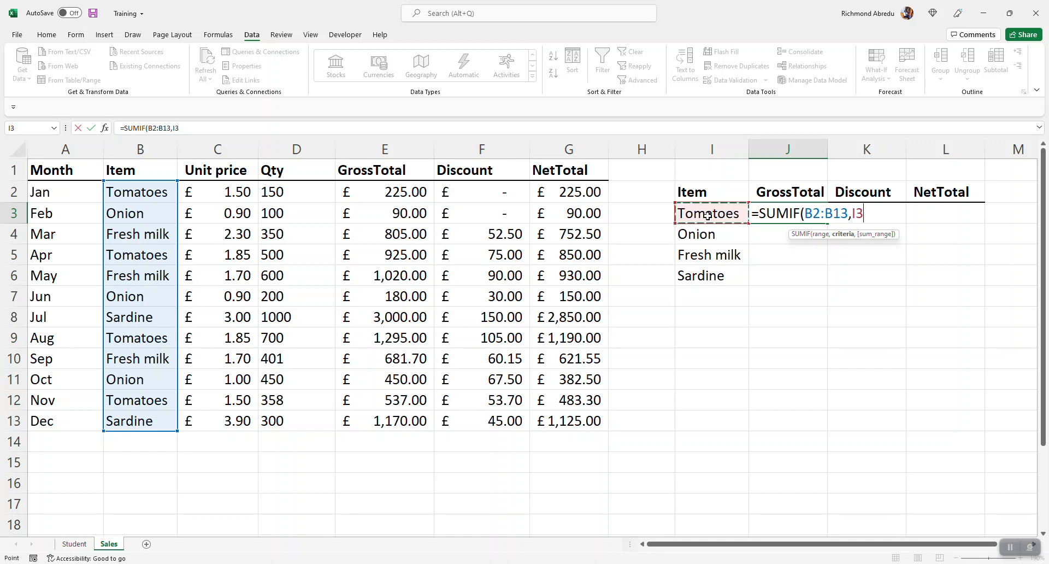
{"action": "type", "text": ","}
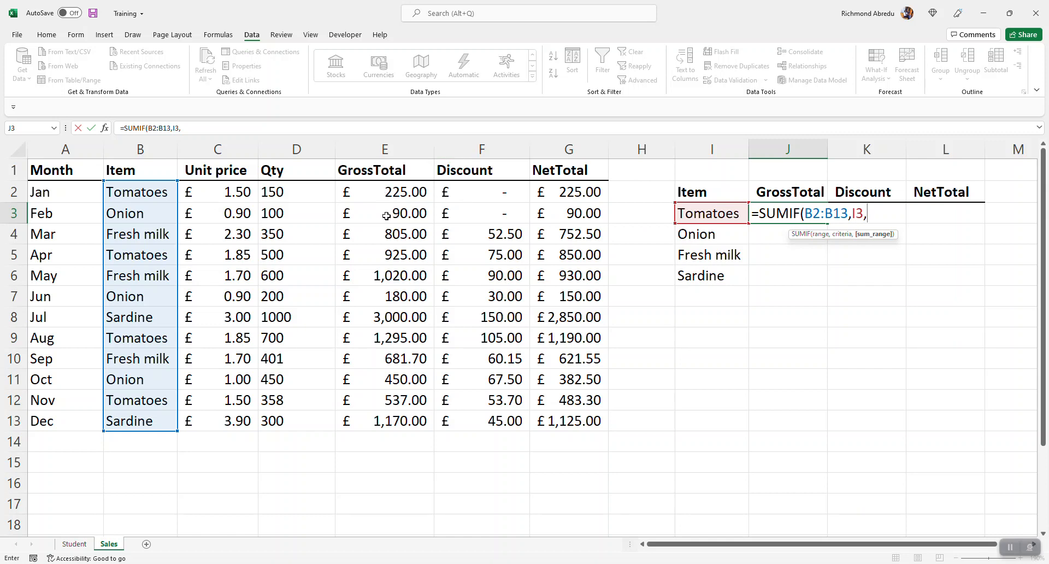
{"action": "left_click", "coordinate": [389, 148]}
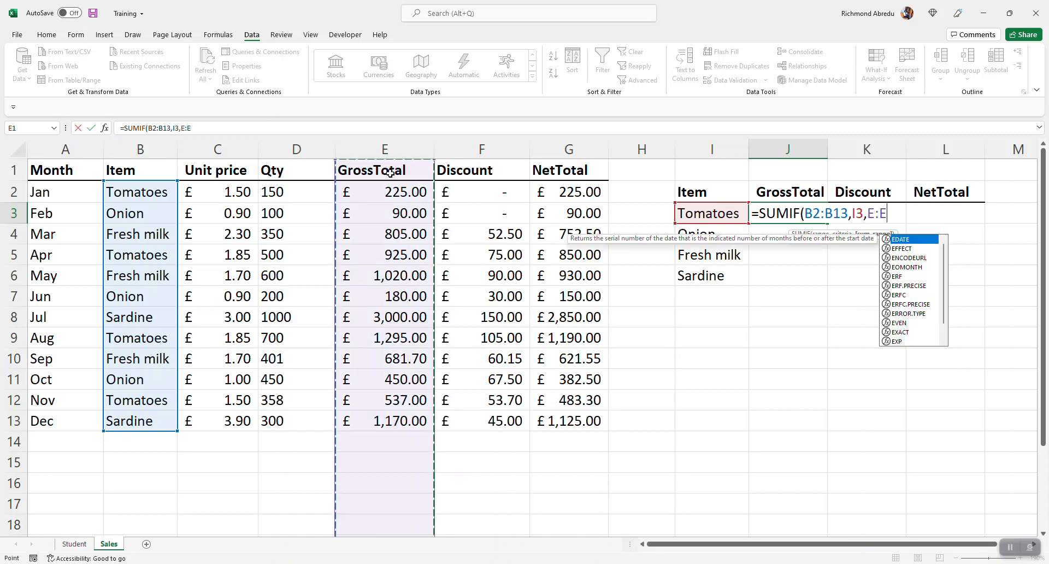
{"action": "left_click_drag", "start_coordinate": [388, 193], "coordinate": [384, 421]}
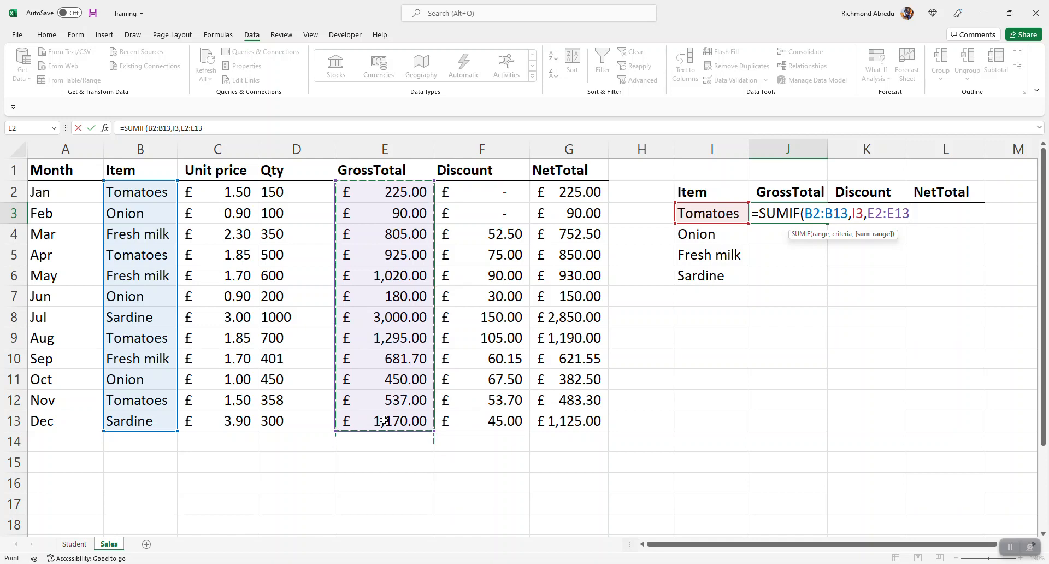
{"action": "type", "text": ")"}
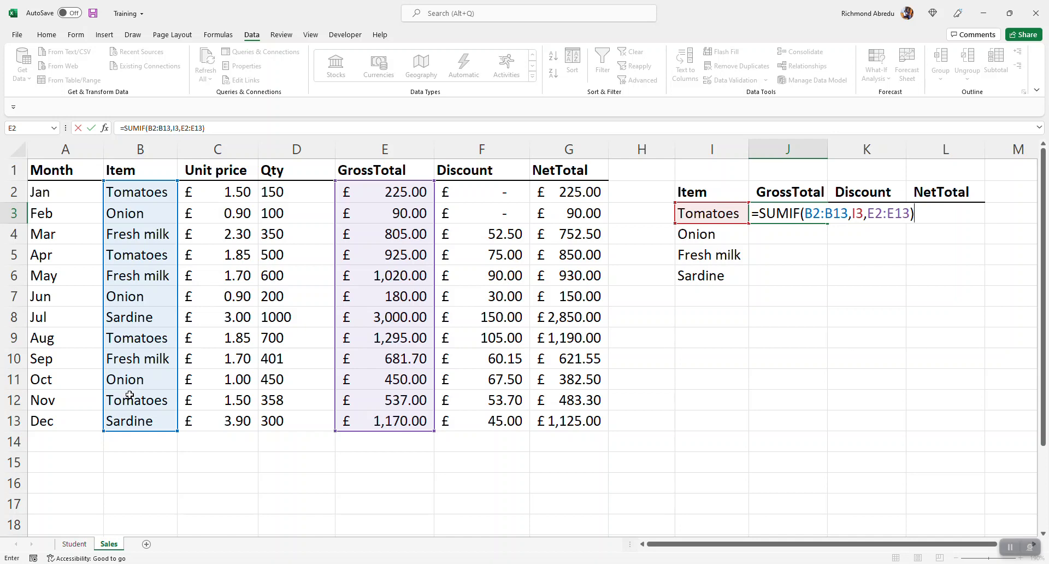
{"action": "key", "text": "Return"}
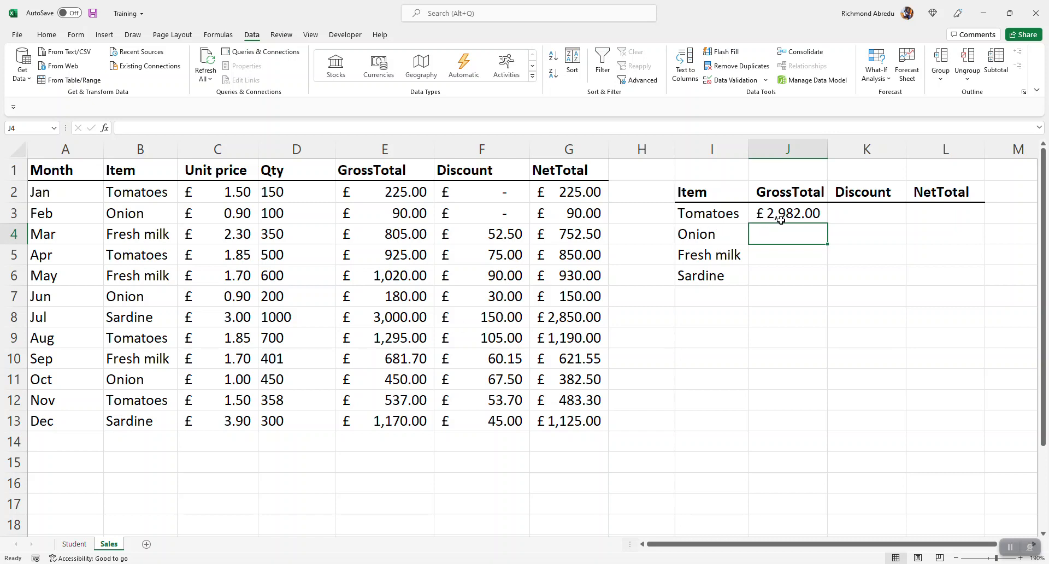
- Fill the GrossTotal formula from J3 down to J6 for the remaining items
{"action": "left_click", "coordinate": [802, 217]}
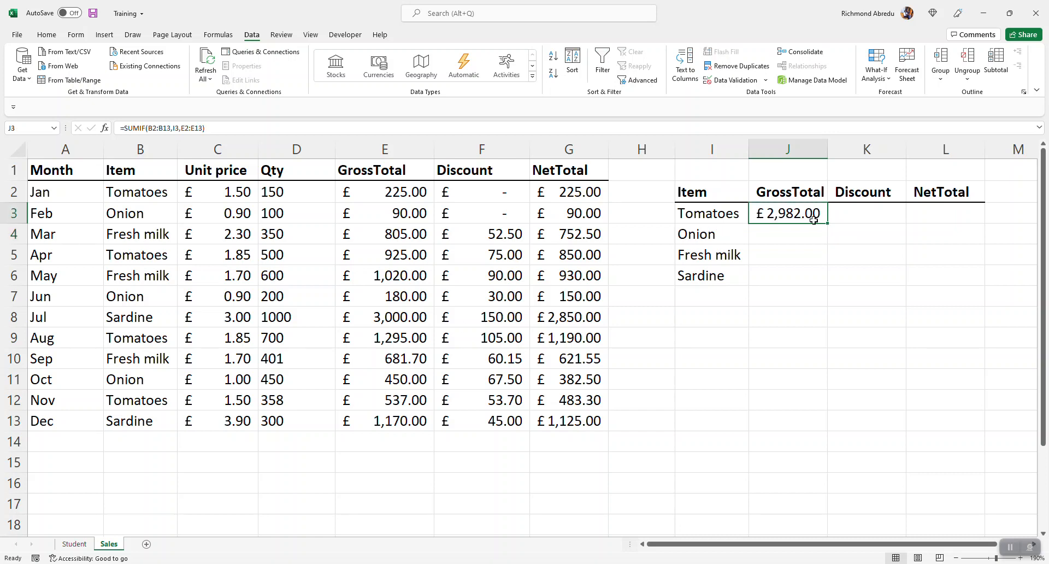
{"action": "double_click", "coordinate": [826, 223]}
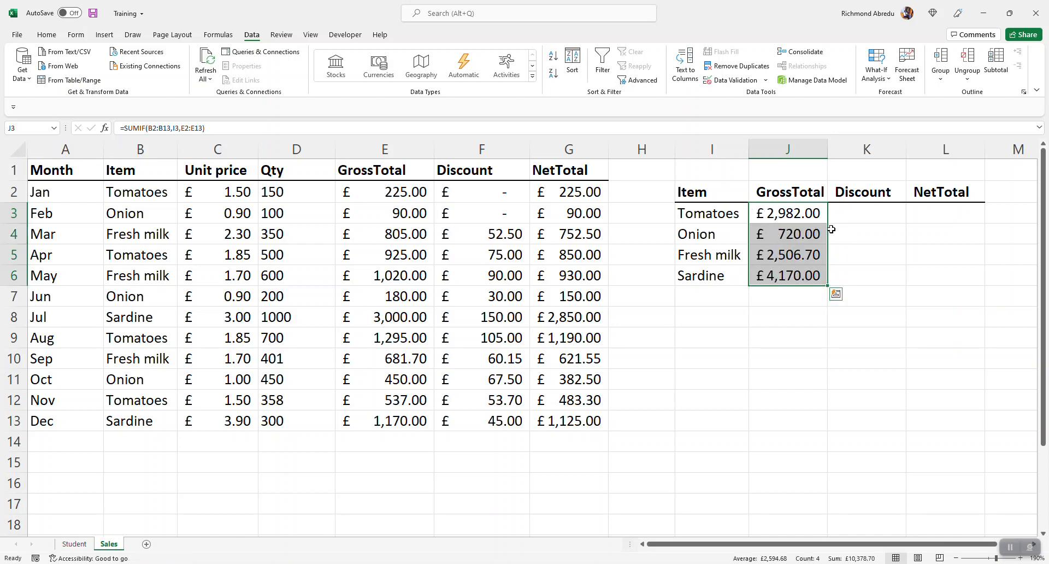
{"action": "left_click", "coordinate": [800, 218]}
{"action": "left_click", "coordinate": [858, 214]}
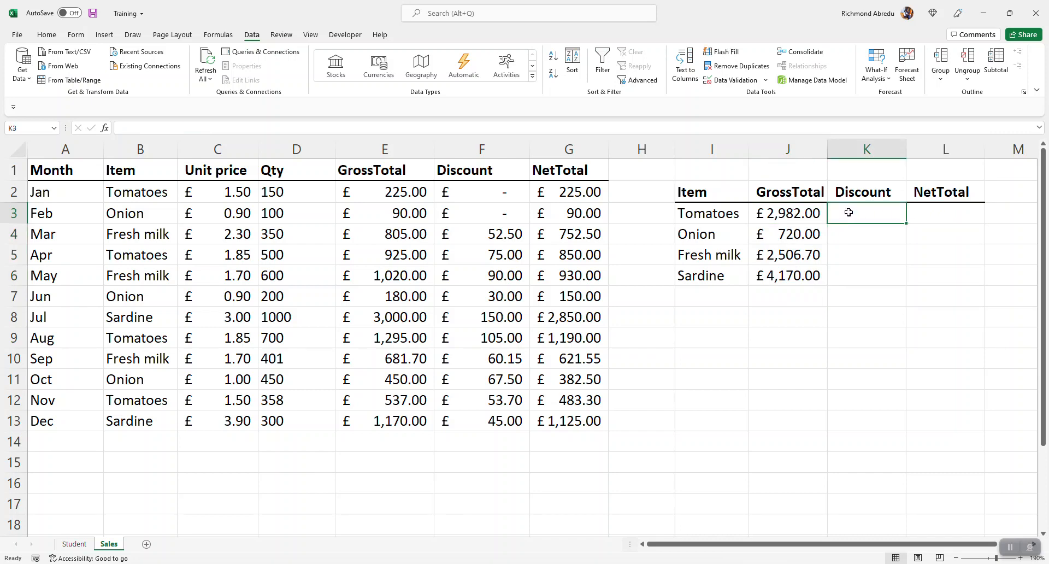
{"action": "left_click", "coordinate": [767, 215]}
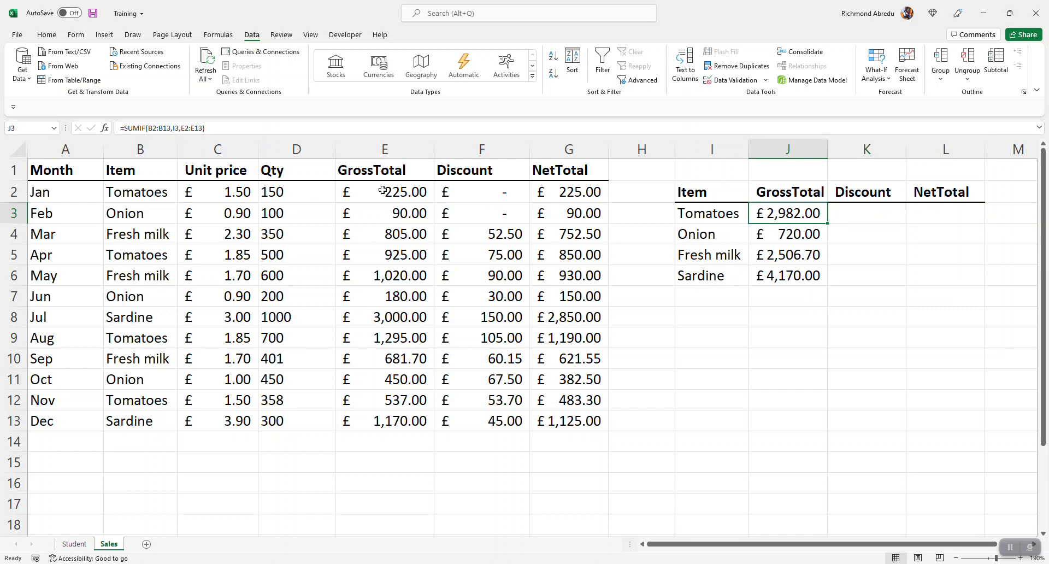
- Enter =SUMIF(B2:B13,I3,F2:F13) in K3 to total the Discount for Tomatoes
{"action": "left_click", "coordinate": [831, 214]}
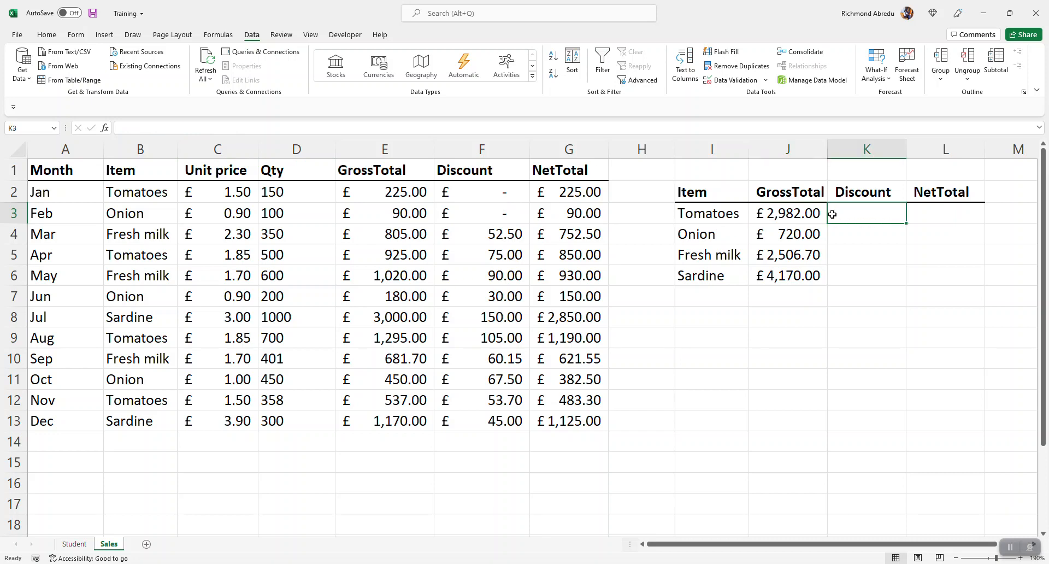
{"action": "type", "text": "="}
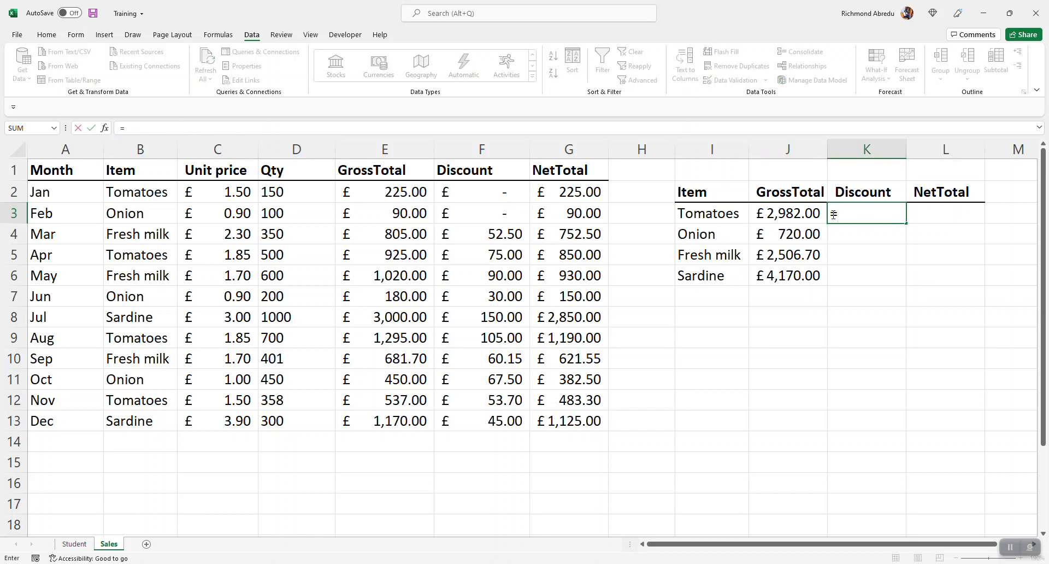
{"action": "type", "text": "SUMIF("}
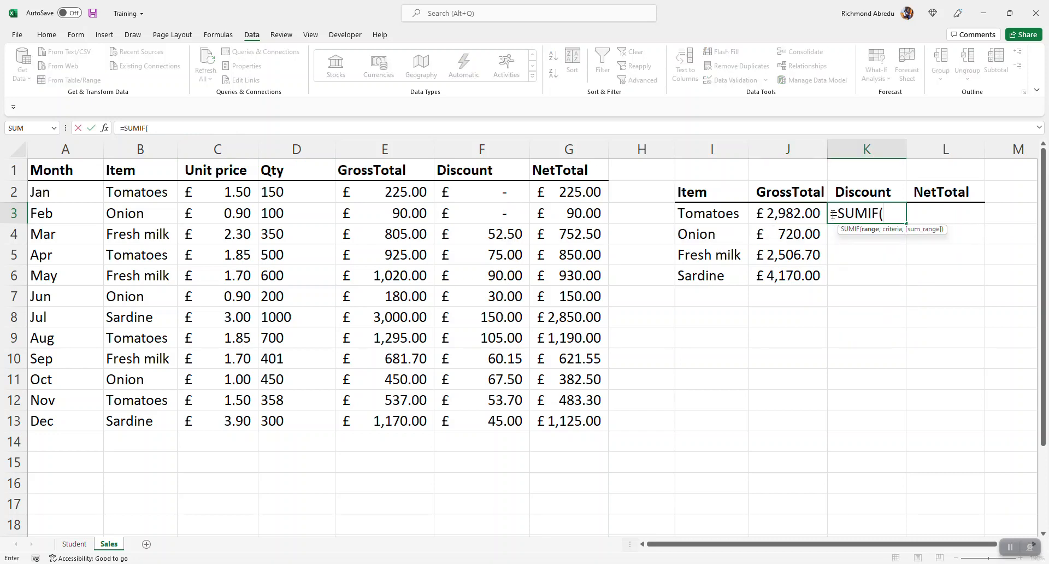
{"action": "left_click_drag", "start_coordinate": [146, 190], "coordinate": [139, 420]}
{"action": "type", "text": ","}
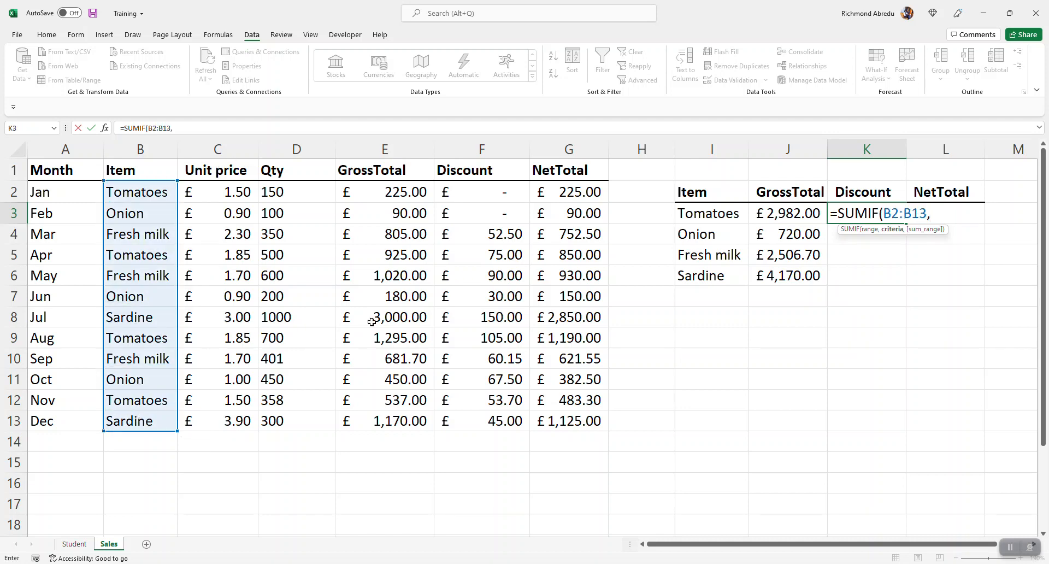
{"action": "left_click", "coordinate": [691, 212]}
{"action": "type", "text": ","}
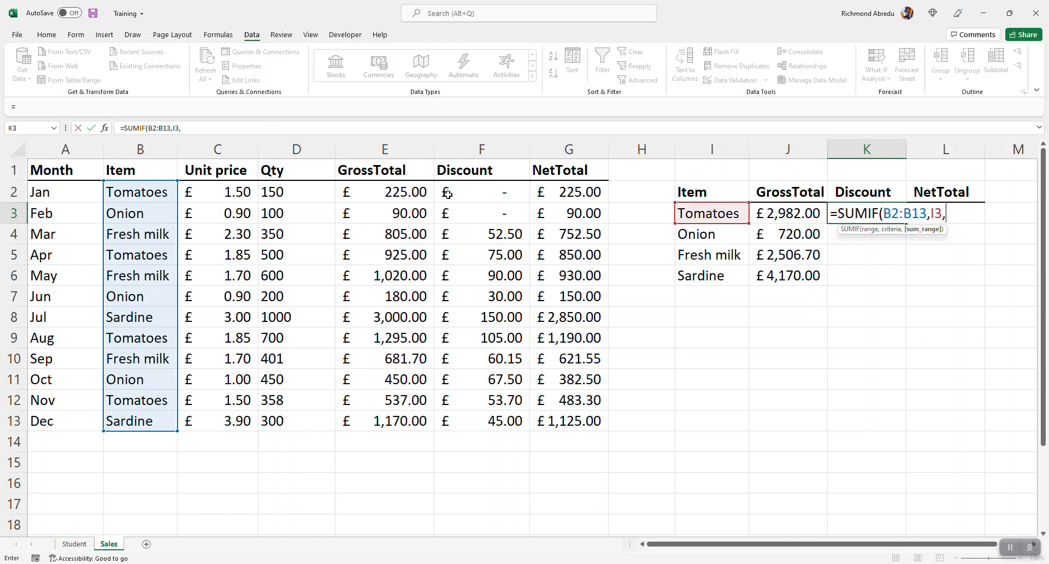
{"action": "left_click_drag", "start_coordinate": [470, 191], "coordinate": [490, 421]}
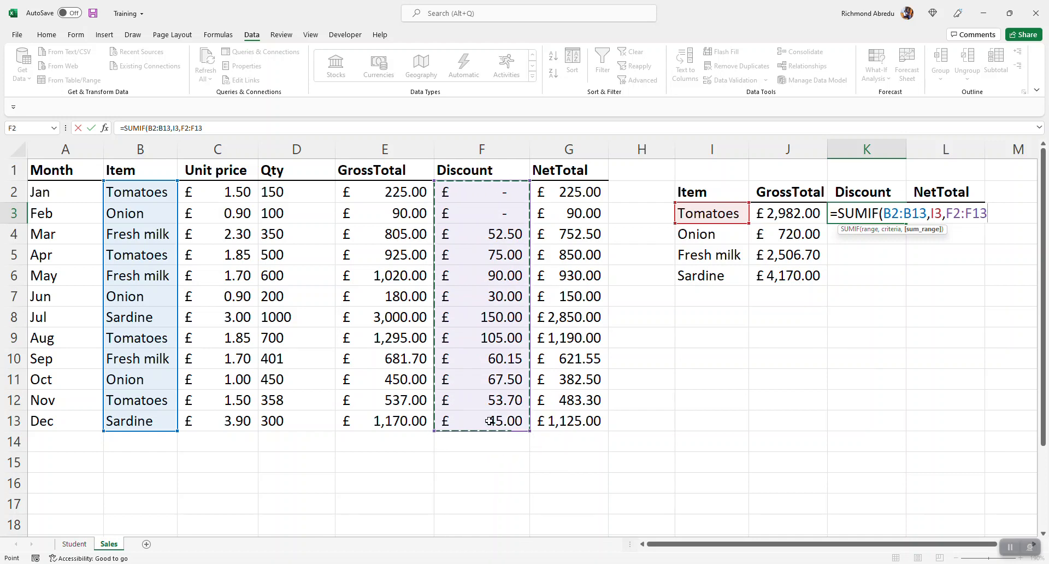
{"action": "key", "text": "Return"}
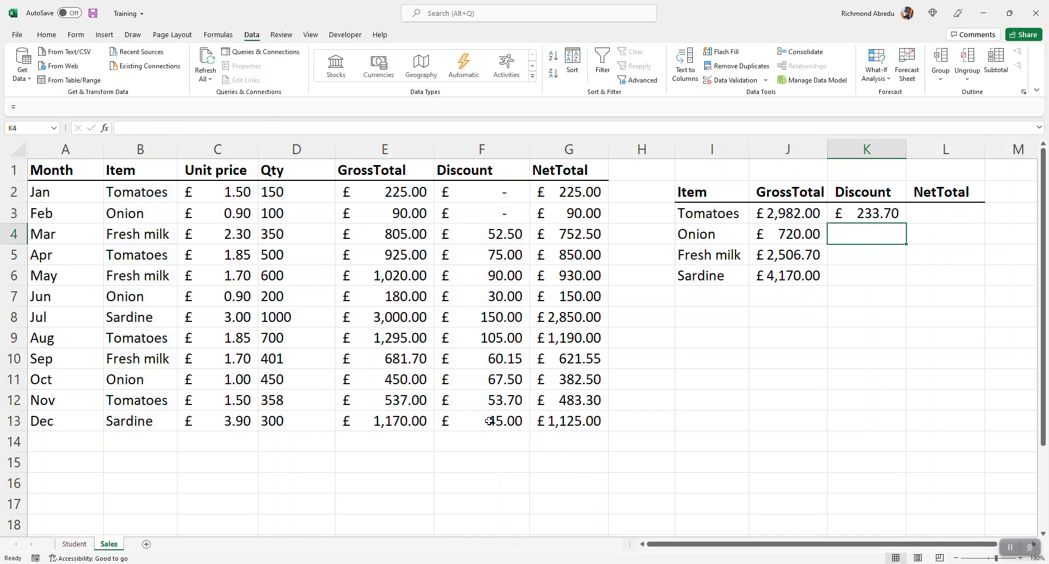
- Enter =SUMIF(B2:B13,I3,G2:G13) in L3 to total the NetTotal for Tomatoes
{"action": "left_click", "coordinate": [951, 214]}
{"action": "type", "text": "="}
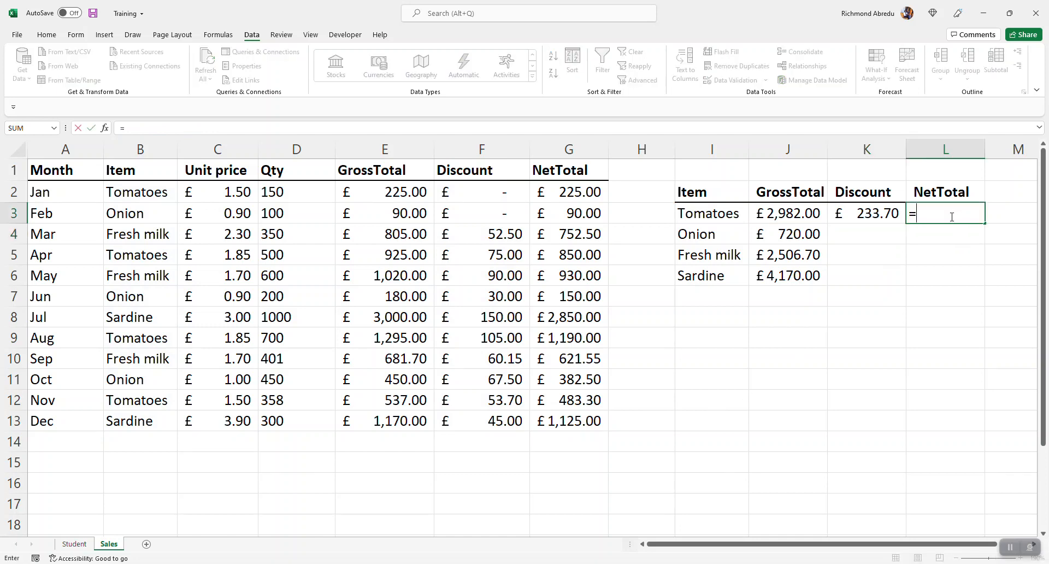
{"action": "type", "text": "SUMIF("}
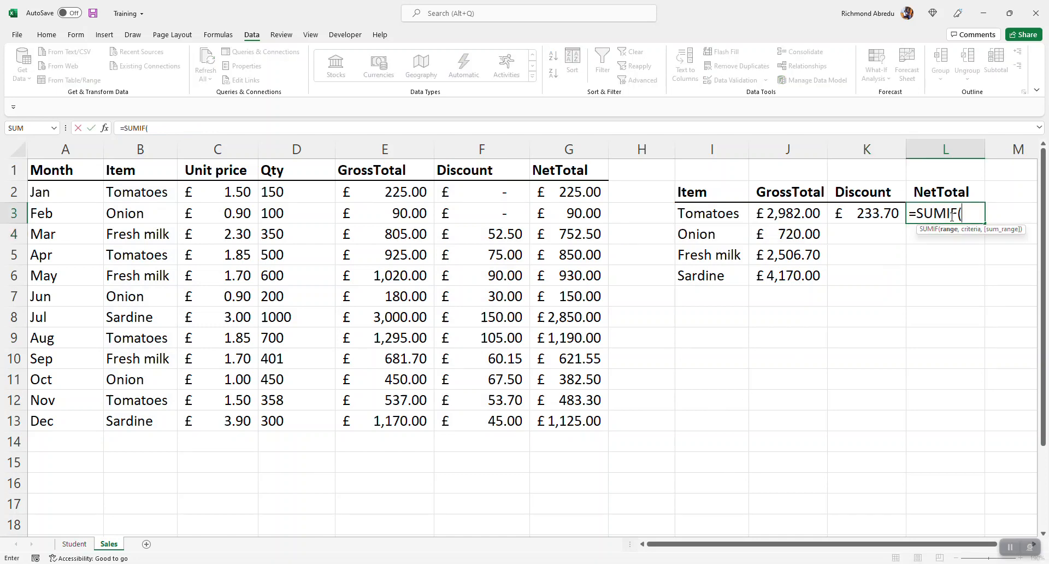
{"action": "left_click_drag", "start_coordinate": [161, 188], "coordinate": [150, 419]}
{"action": "type", "text": ","}
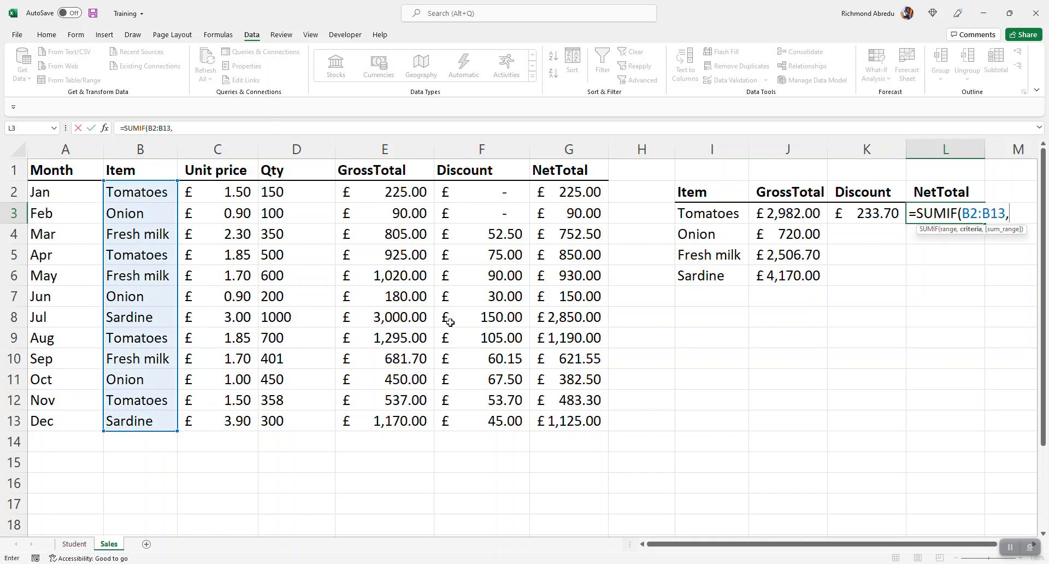
{"action": "left_click", "coordinate": [719, 215]}
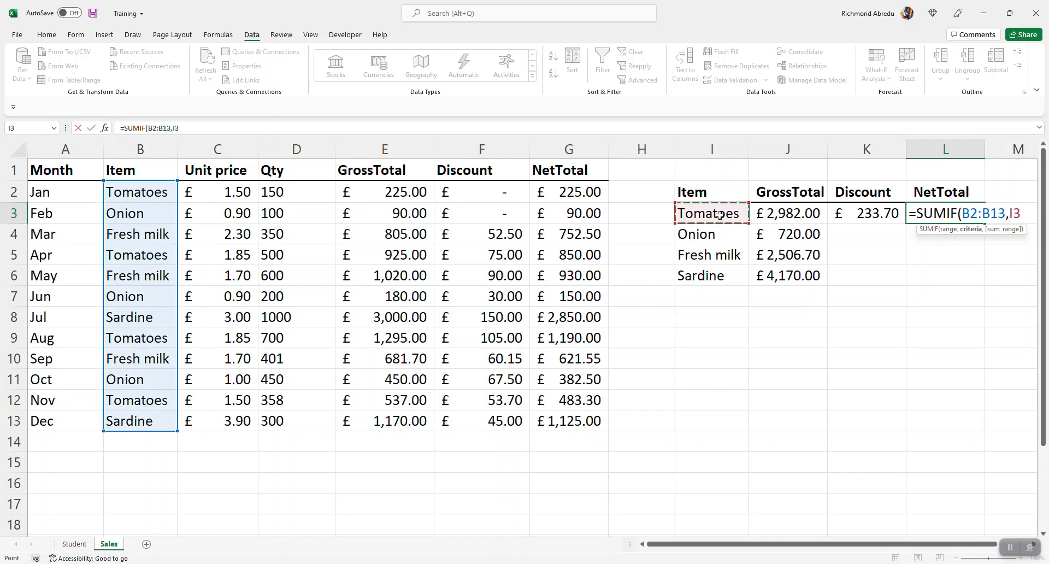
{"action": "type", "text": ","}
{"action": "left_click", "coordinate": [563, 198]}
{"action": "left_click_drag", "start_coordinate": [563, 198], "coordinate": [553, 422]}
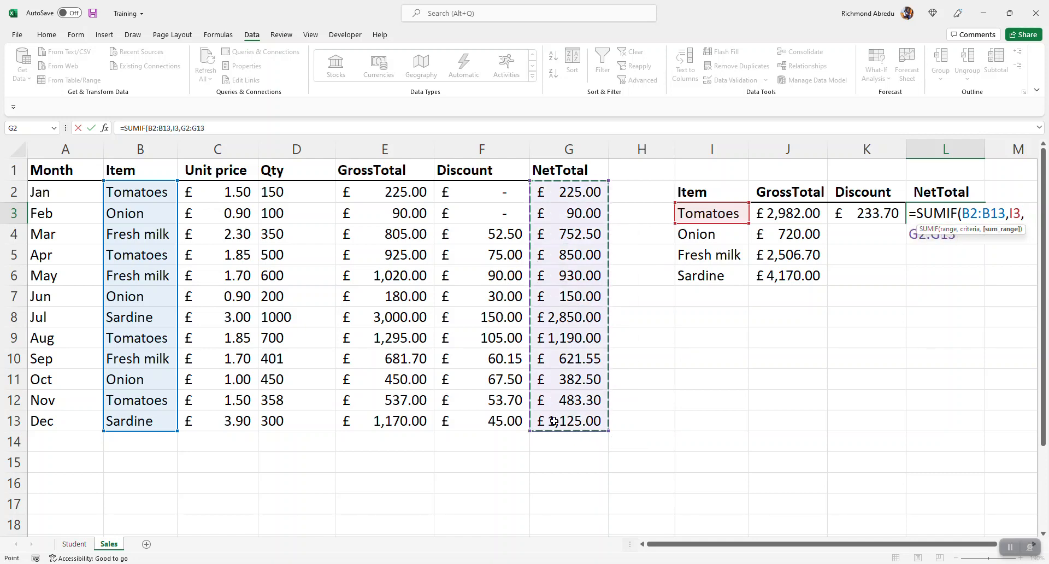
{"action": "type", "text": ")"}
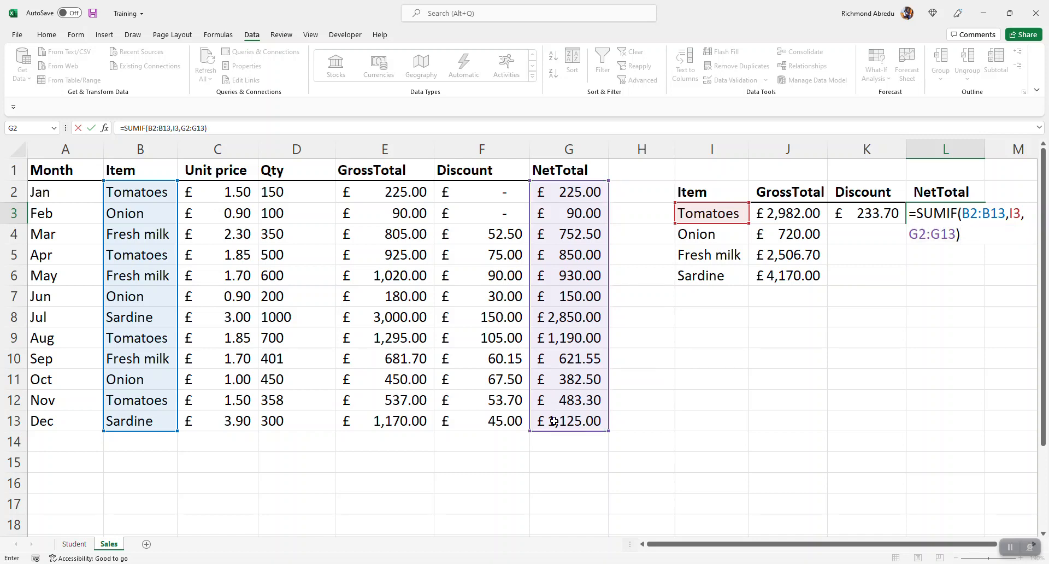
{"action": "key", "text": "Return"}
- Fill the Discount and NetTotal formulas from K3:L3 down to row 6 for the remaining items
{"action": "left_click", "coordinate": [849, 212]}
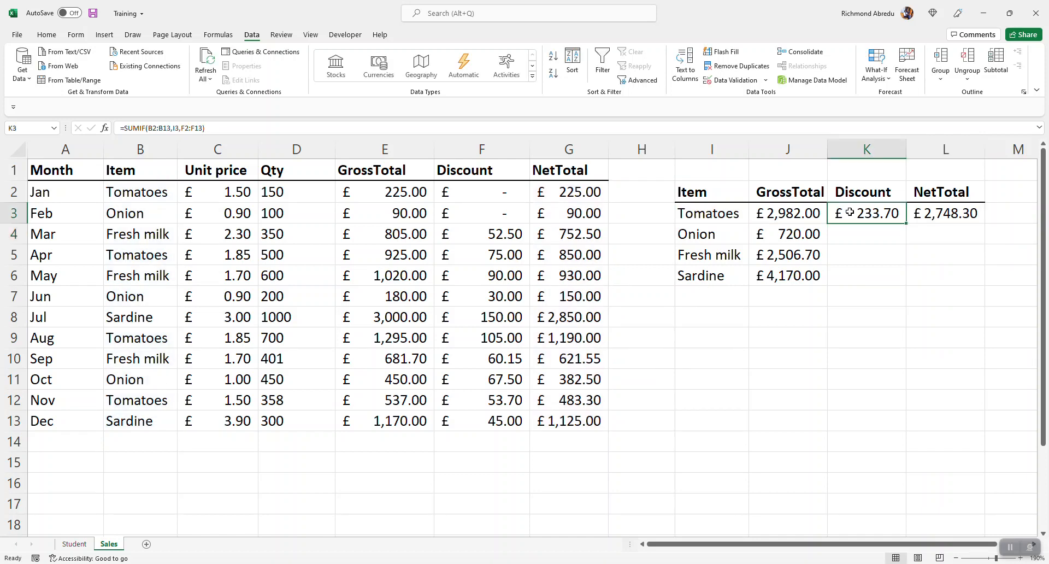
{"action": "left_click_drag", "start_coordinate": [849, 213], "coordinate": [948, 217]}
{"action": "double_click", "coordinate": [984, 224]}
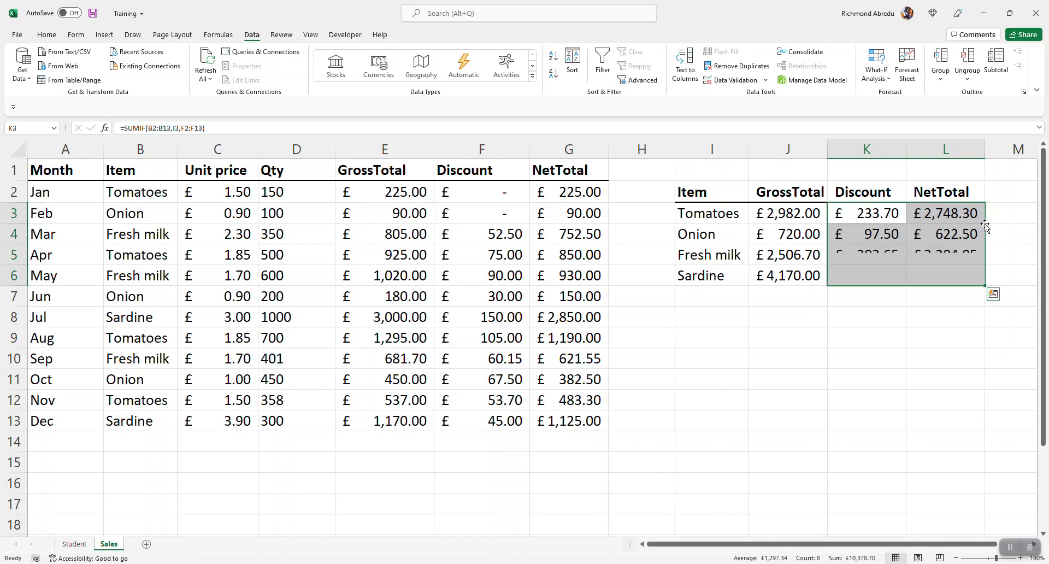